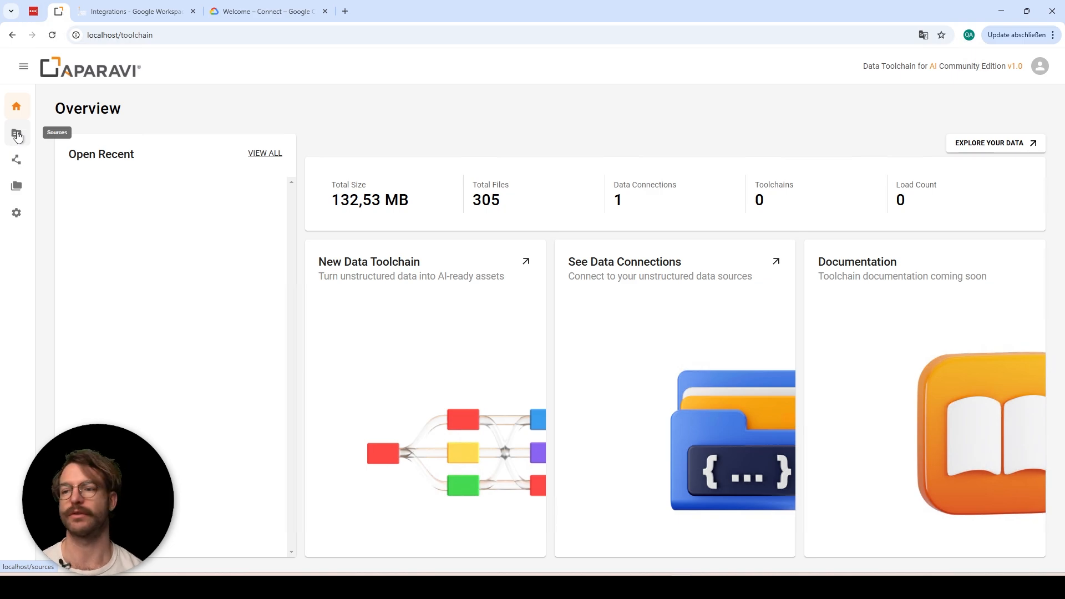
Start a new Google Drive source under Sources > Connect to a storage service, then open a new browser tab
click(17, 136)
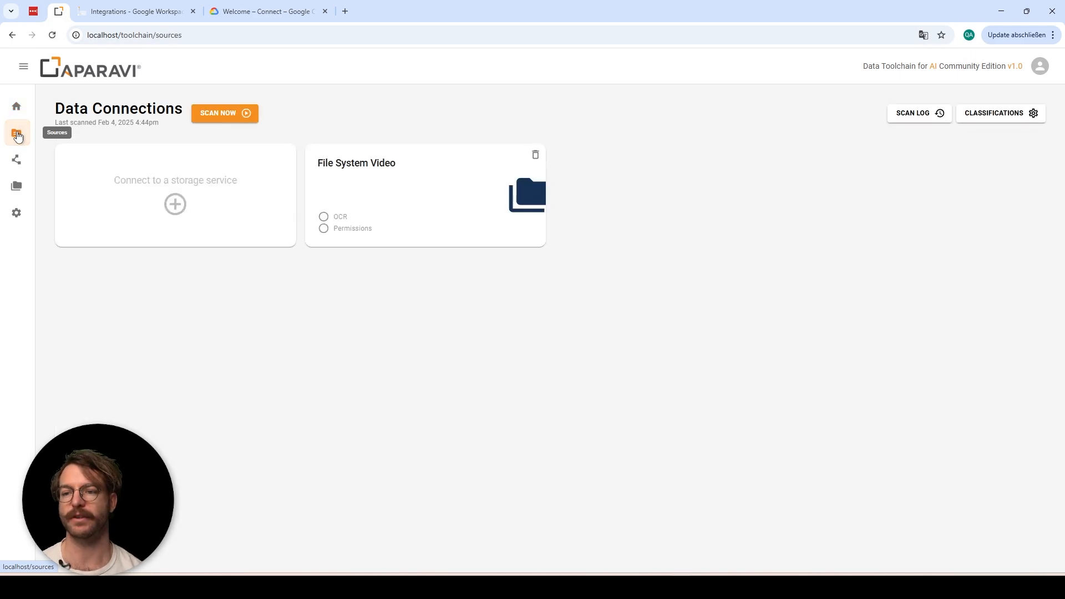
click(175, 206)
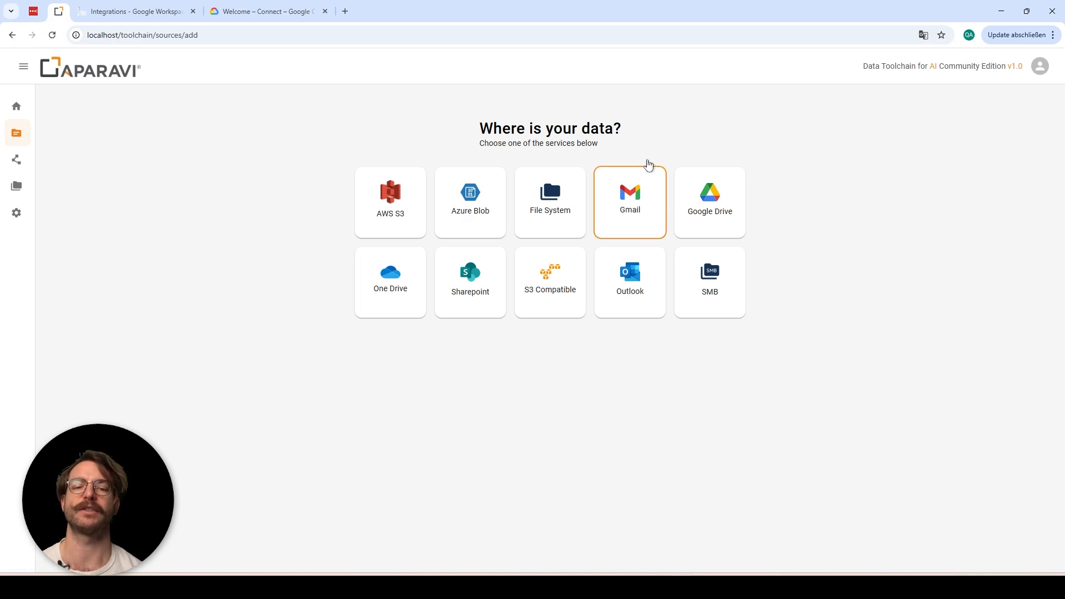
click(716, 218)
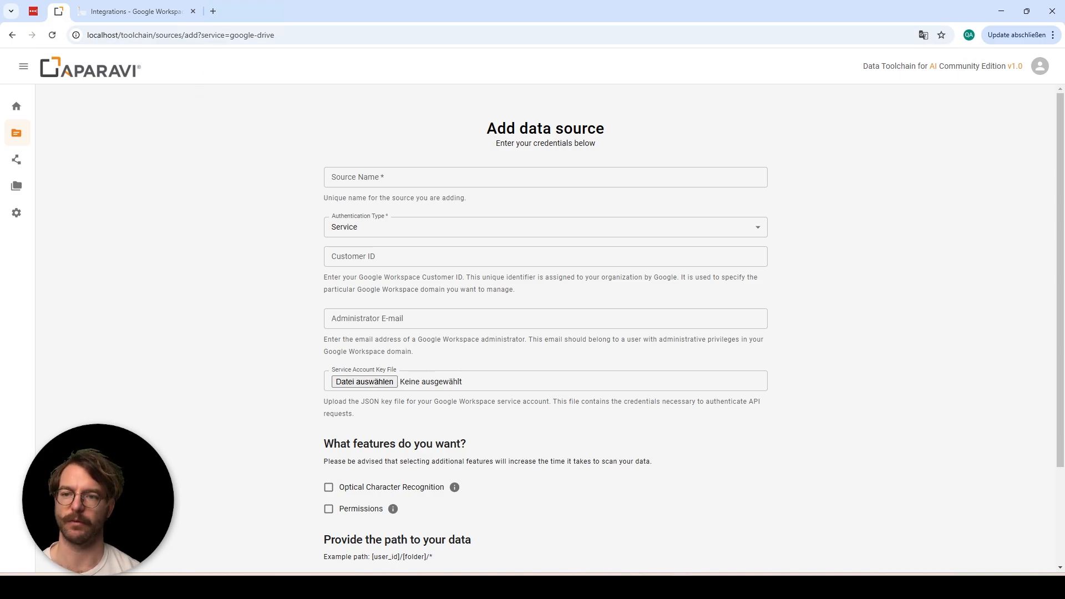
click(213, 12)
Load console.cloud.google.com and open the Grant access form for the aparavi.com organization's IAM permissions
text(https://console.cloud.google.com/)
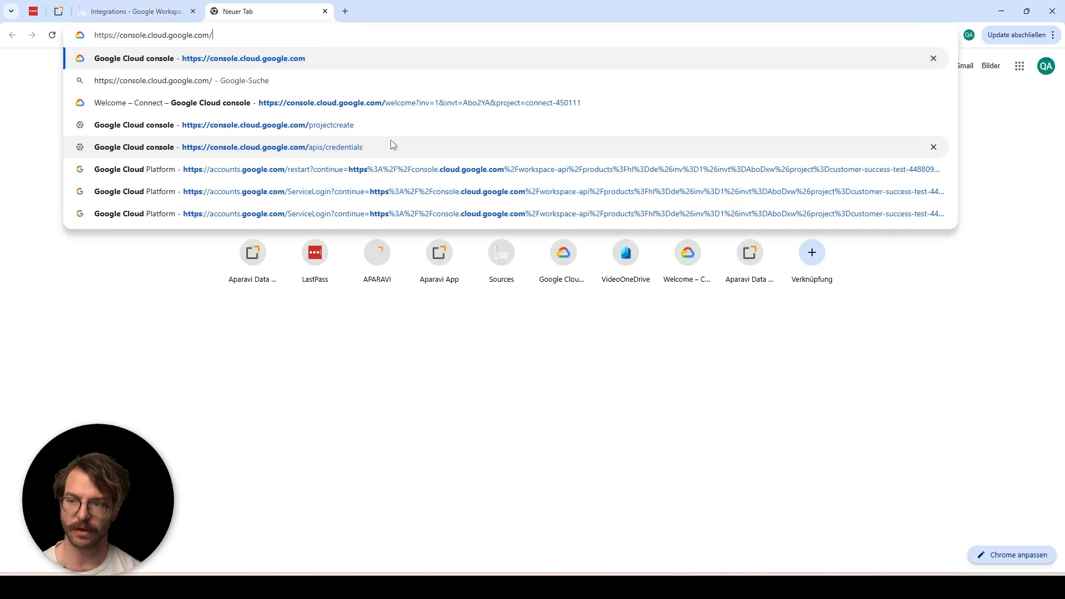
click(402, 66)
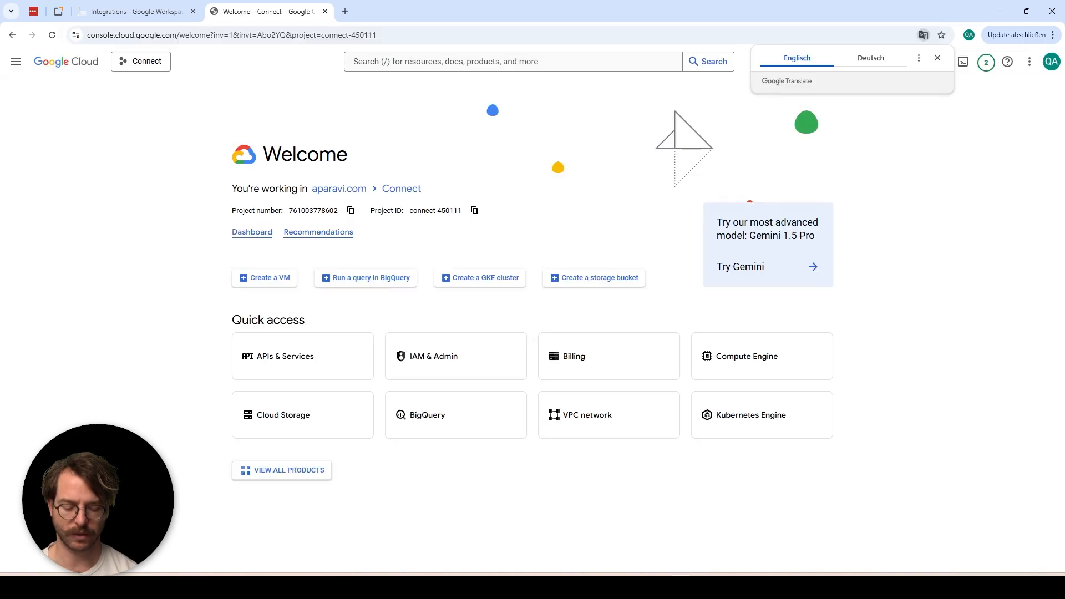
click(162, 69)
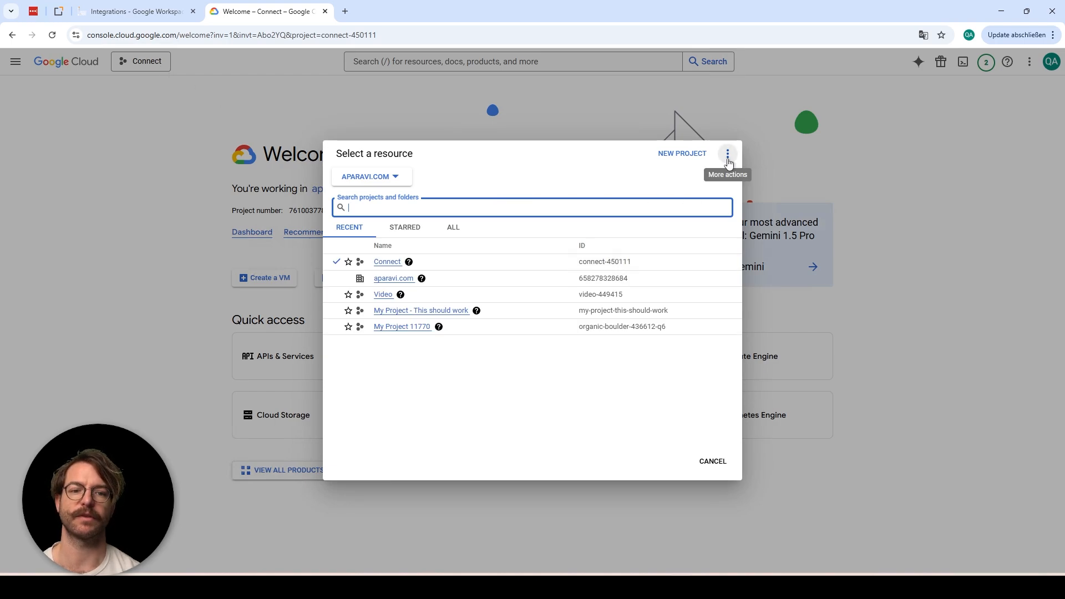
click(728, 155)
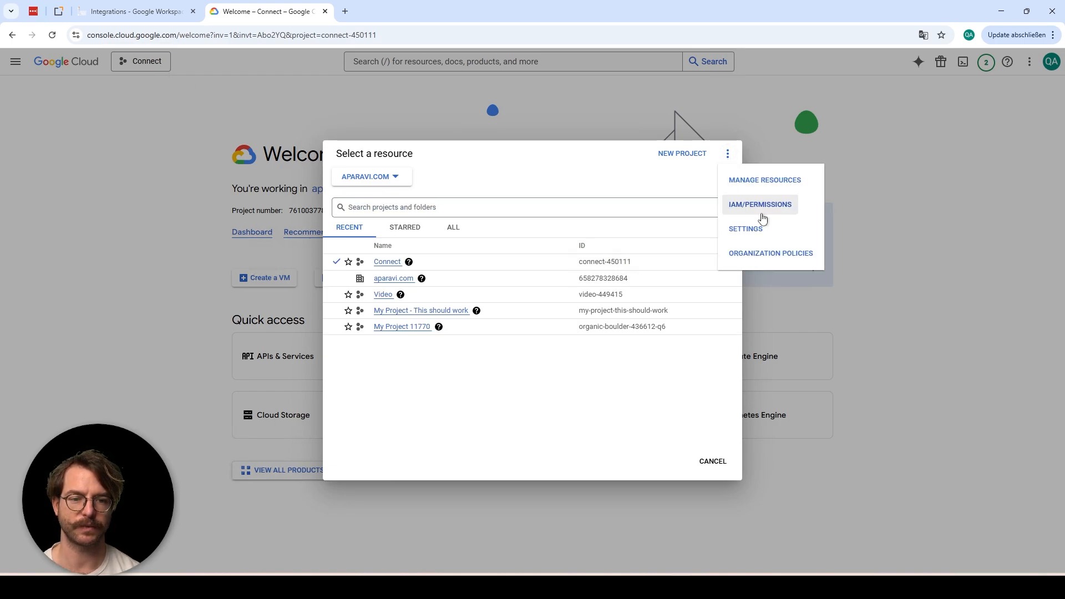
click(754, 211)
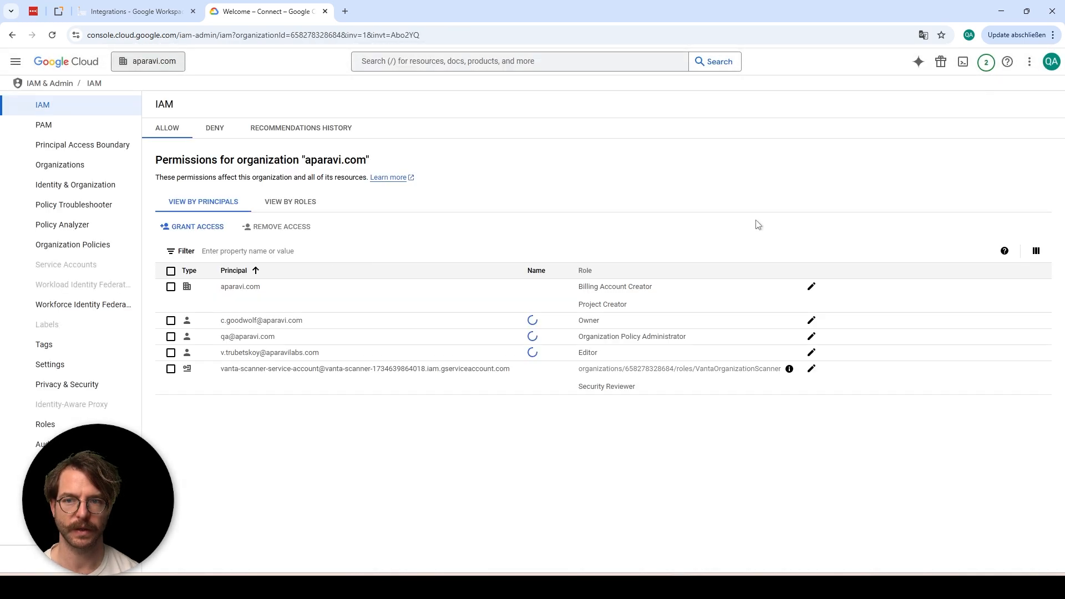
click(198, 228)
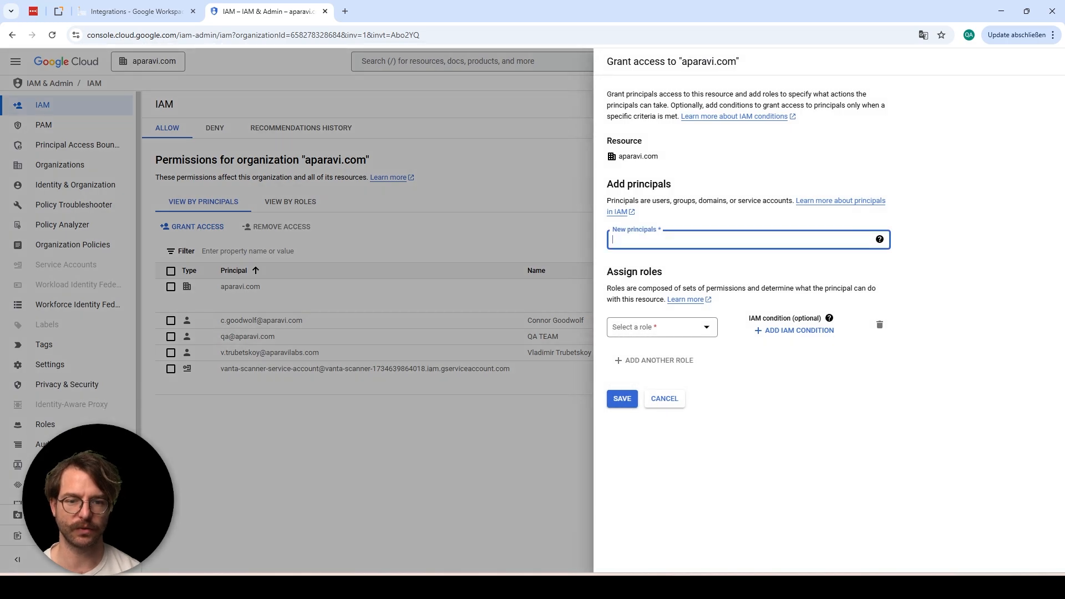
text(qa)
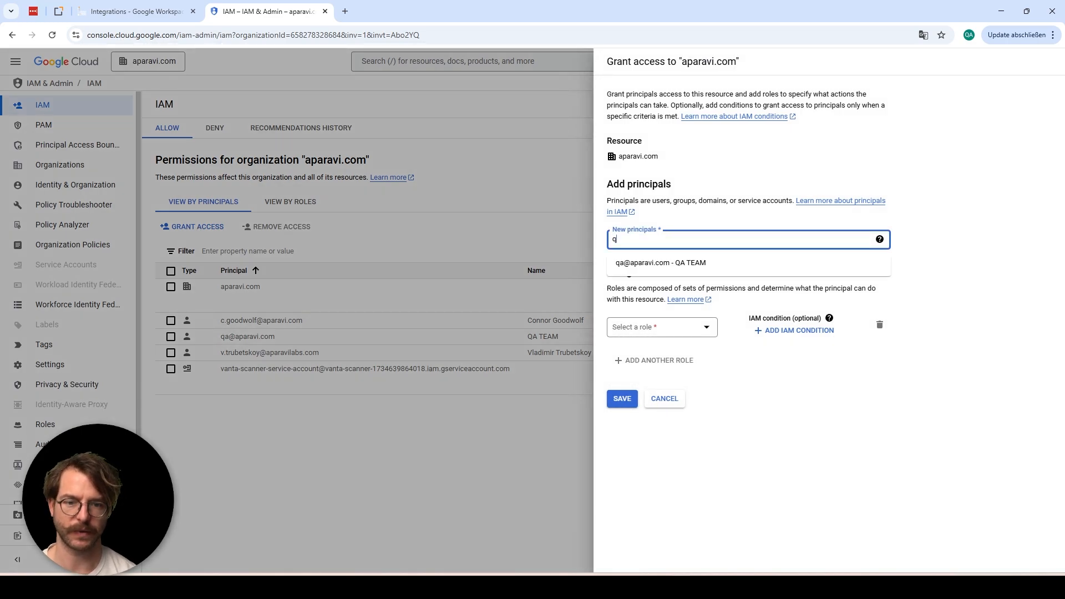
click(688, 263)
click(699, 335)
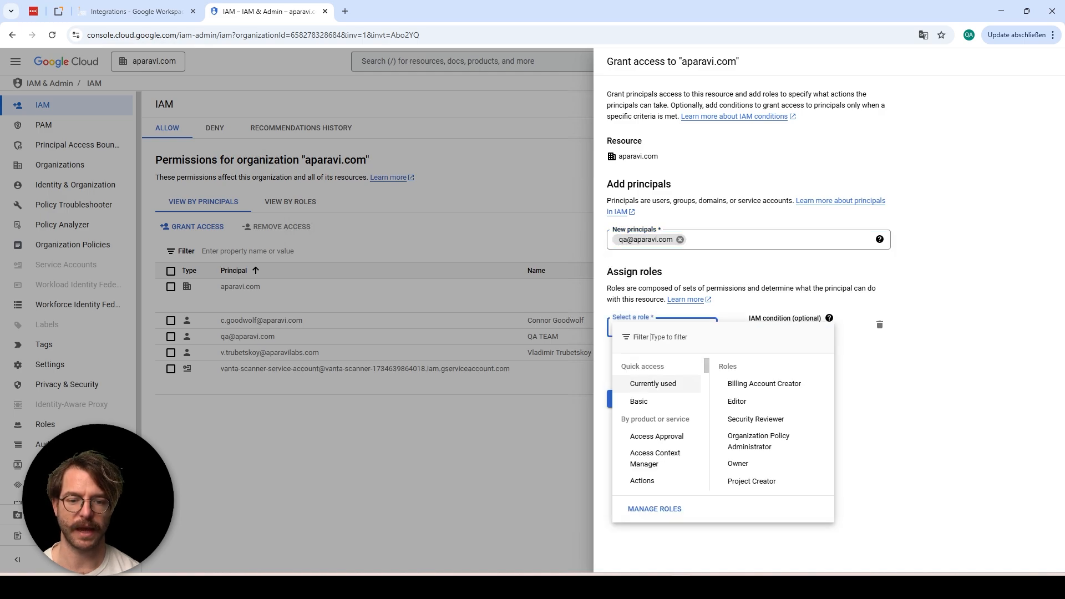
text(organizat)
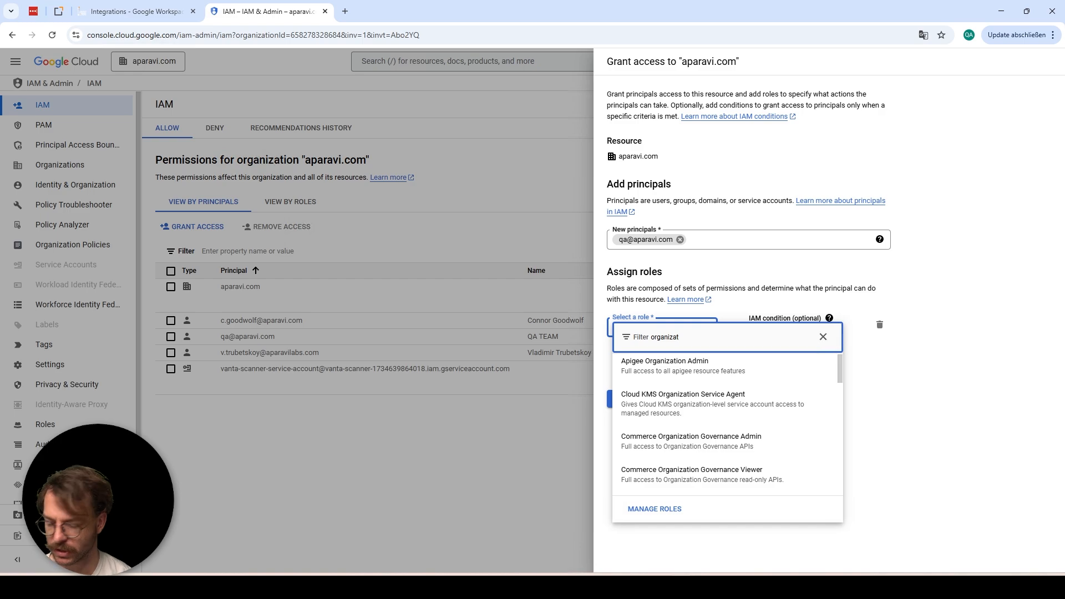
text(ion po)
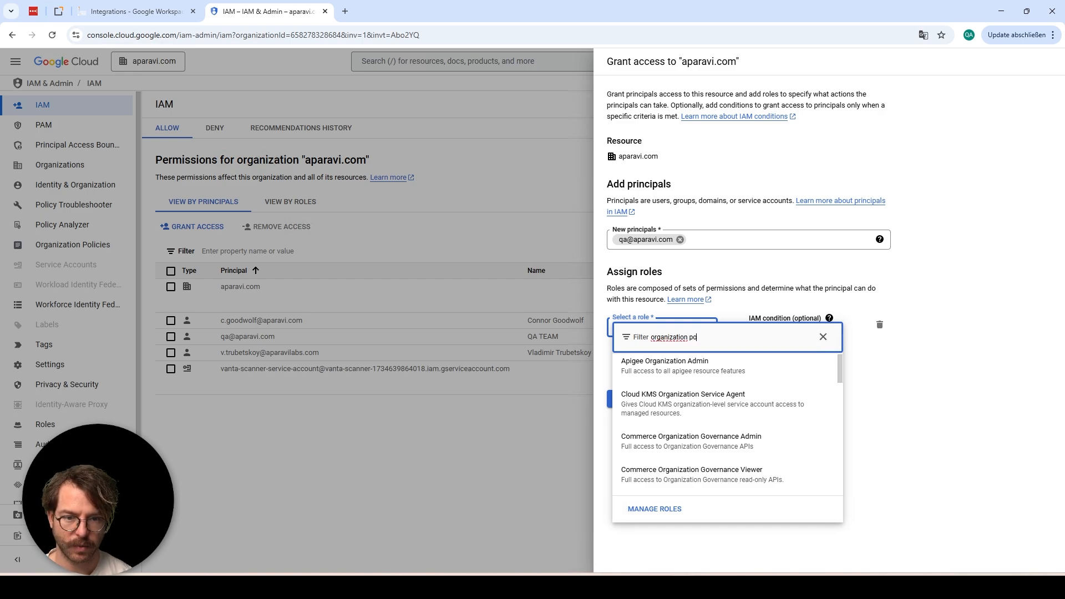
text(licy ad)
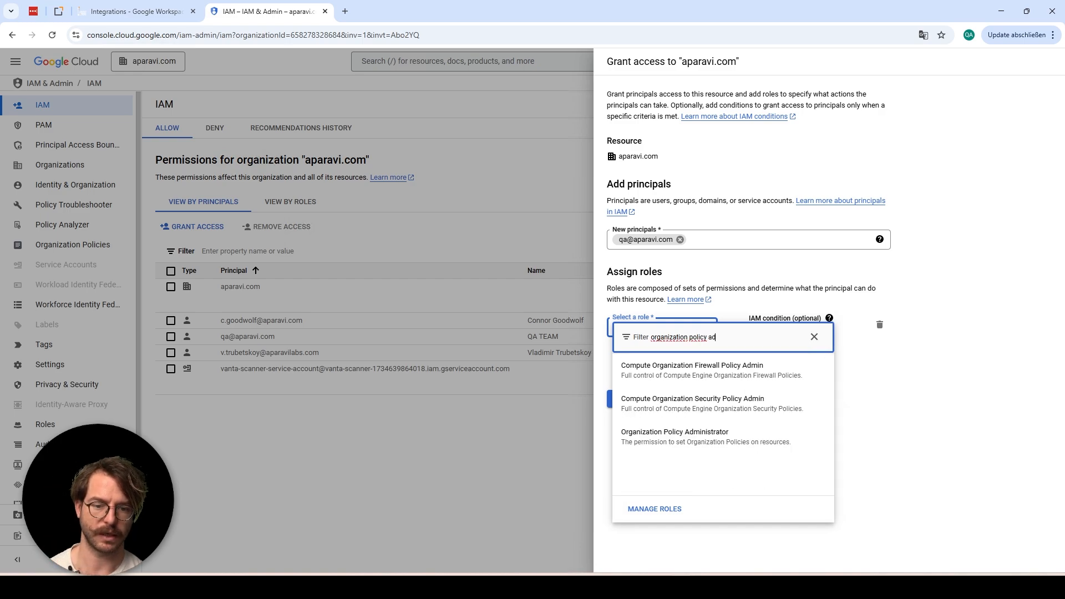
click(684, 442)
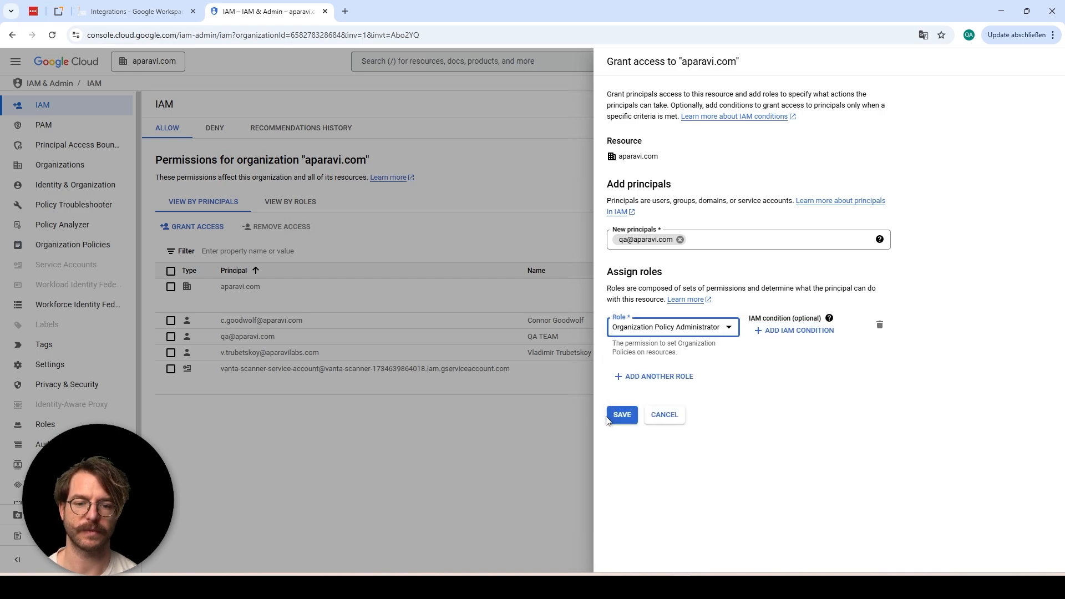
click(669, 417)
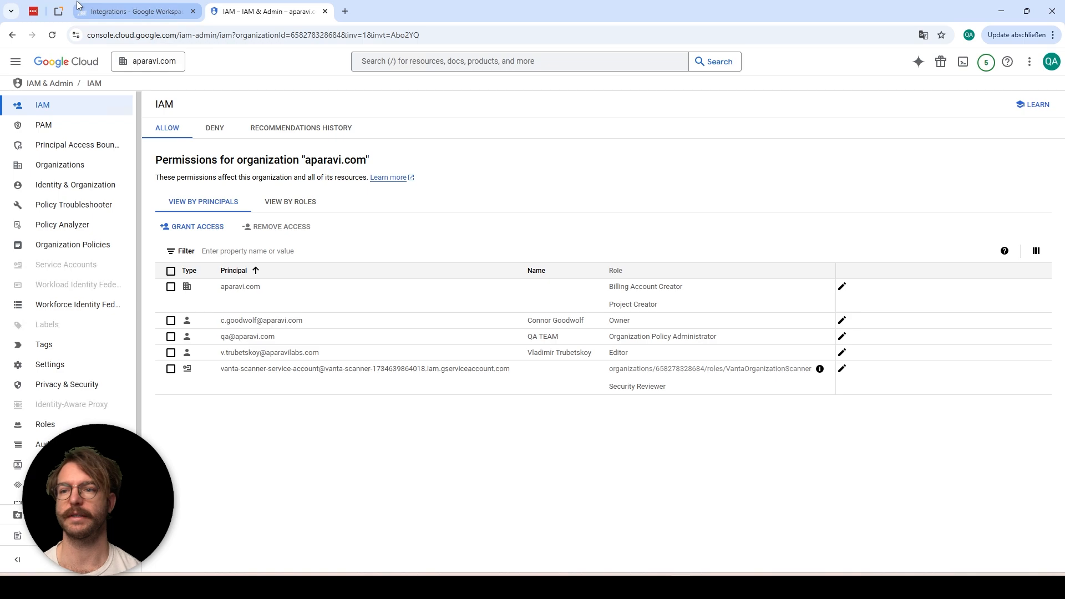
From the Google Workspace integration article, open the 'Create a Google Cloud project' guide in a new tab
click(93, 12)
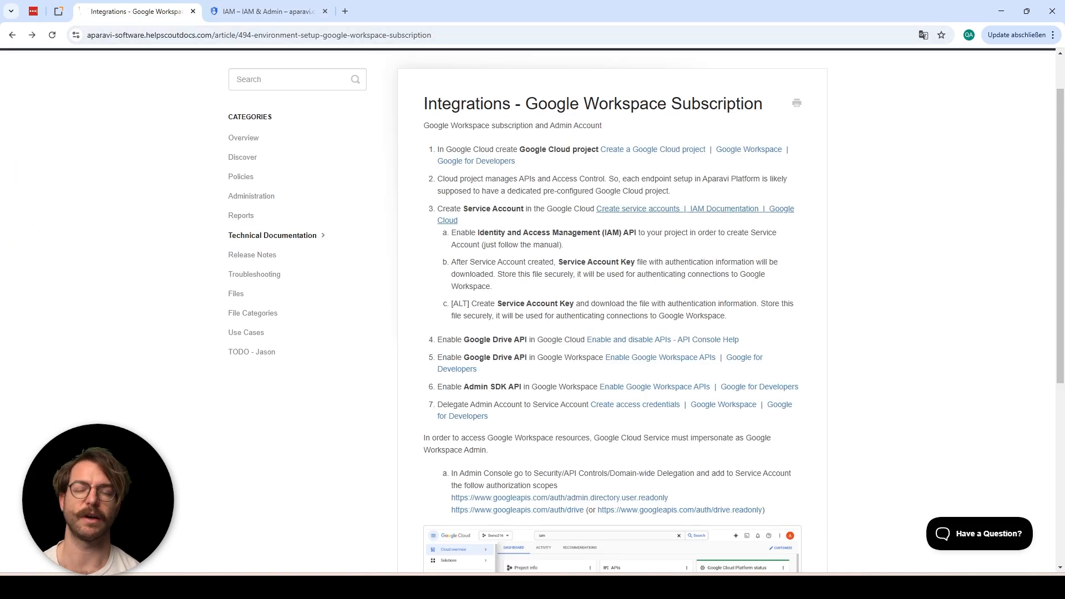
right_click(696, 157)
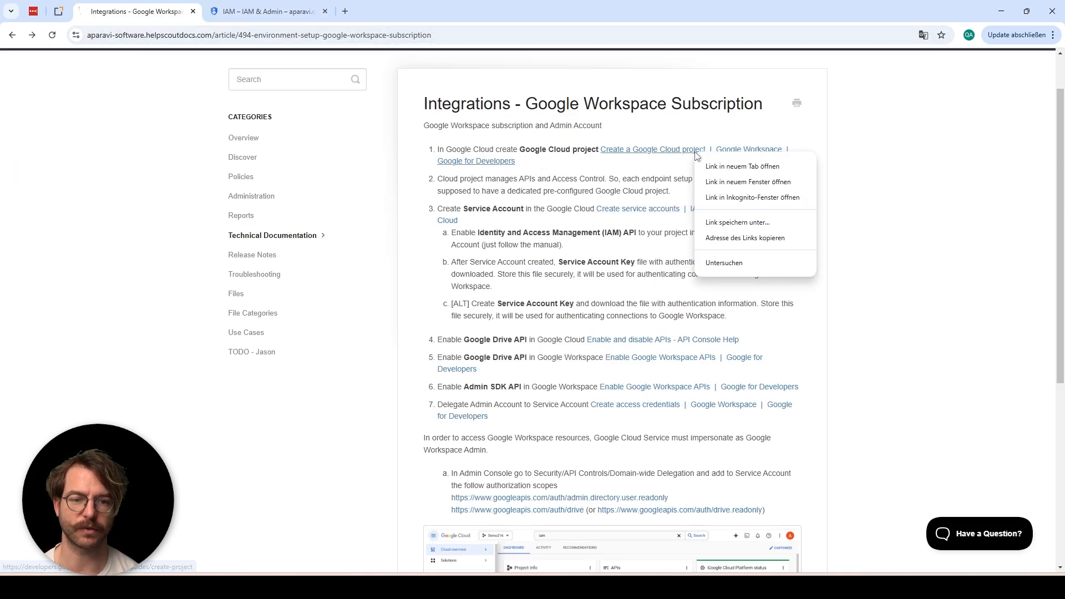
click(715, 175)
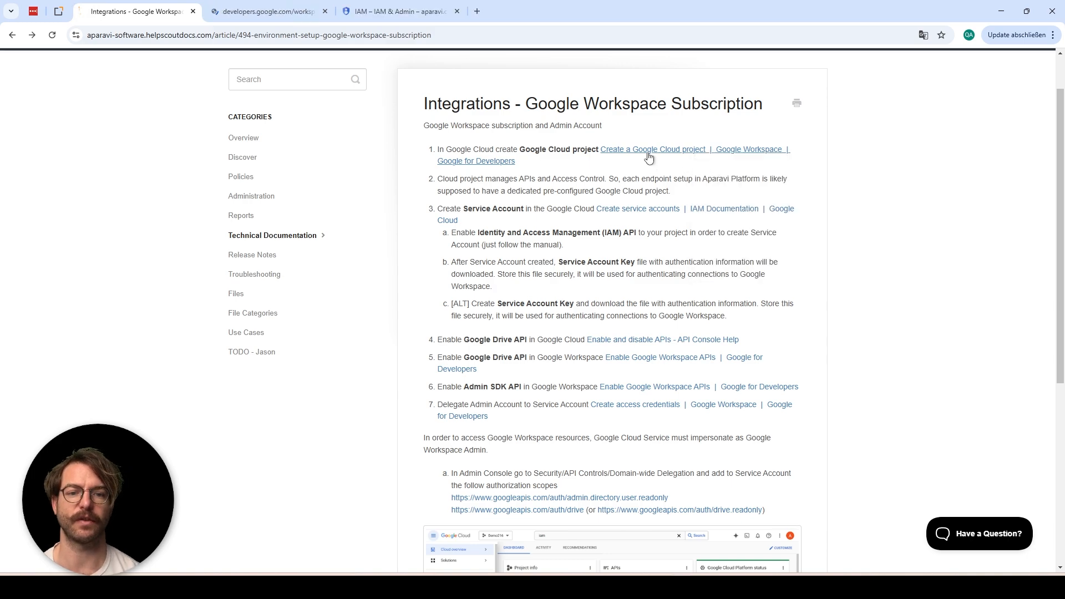
click(265, 14)
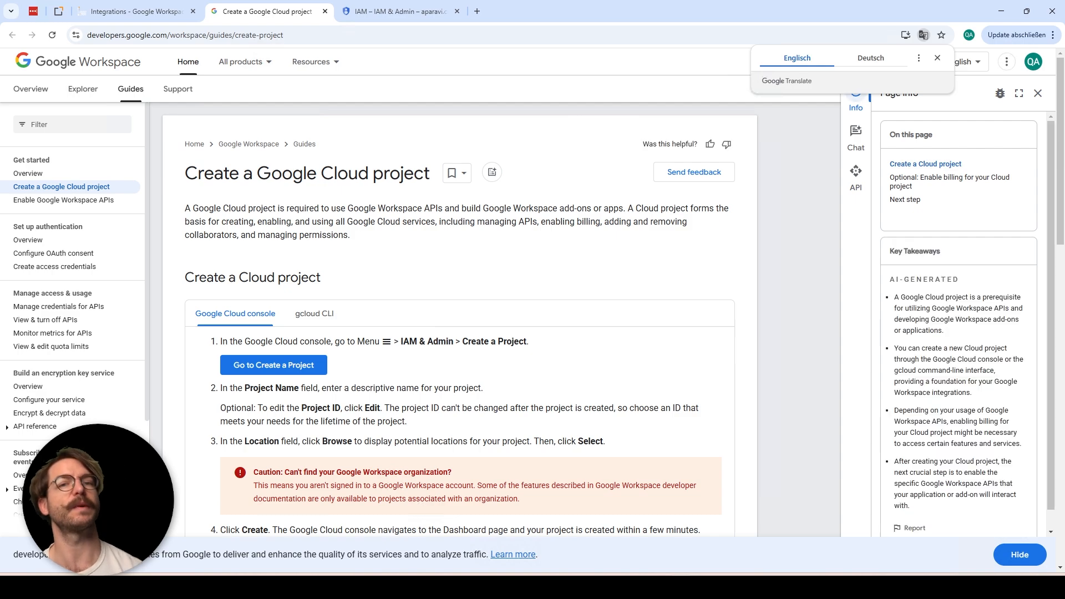
Open Google Cloud's New Project form in its own tab from the guide's link
right_click(282, 371)
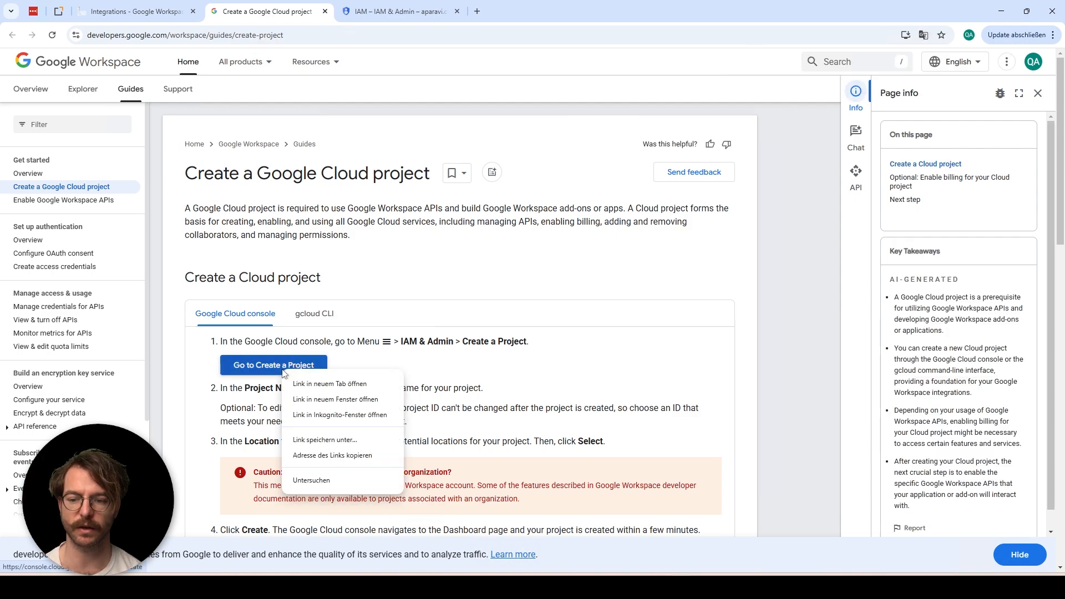
click(317, 385)
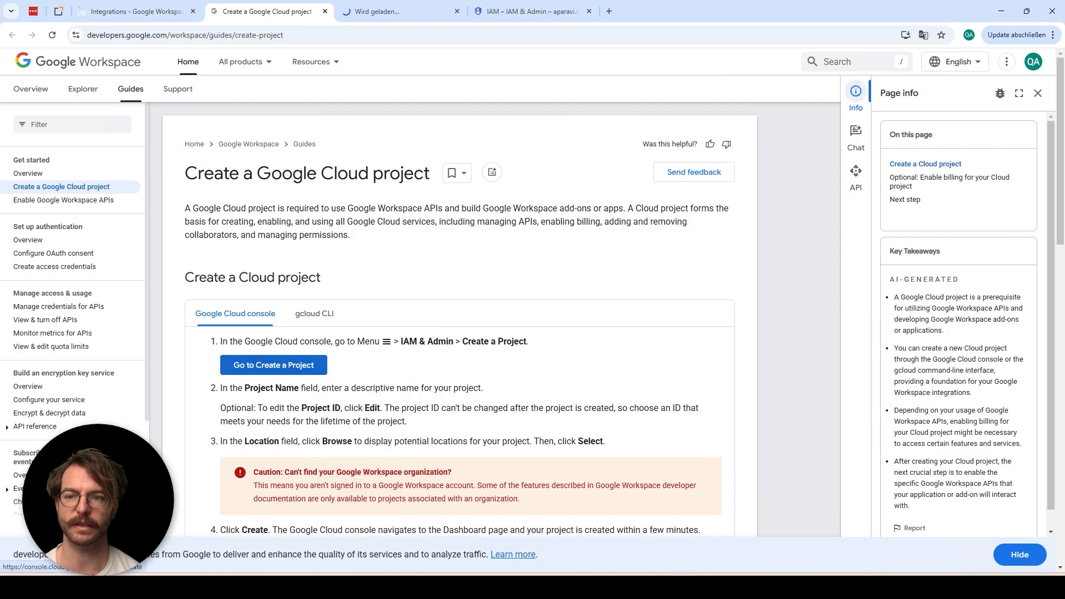
click(378, 11)
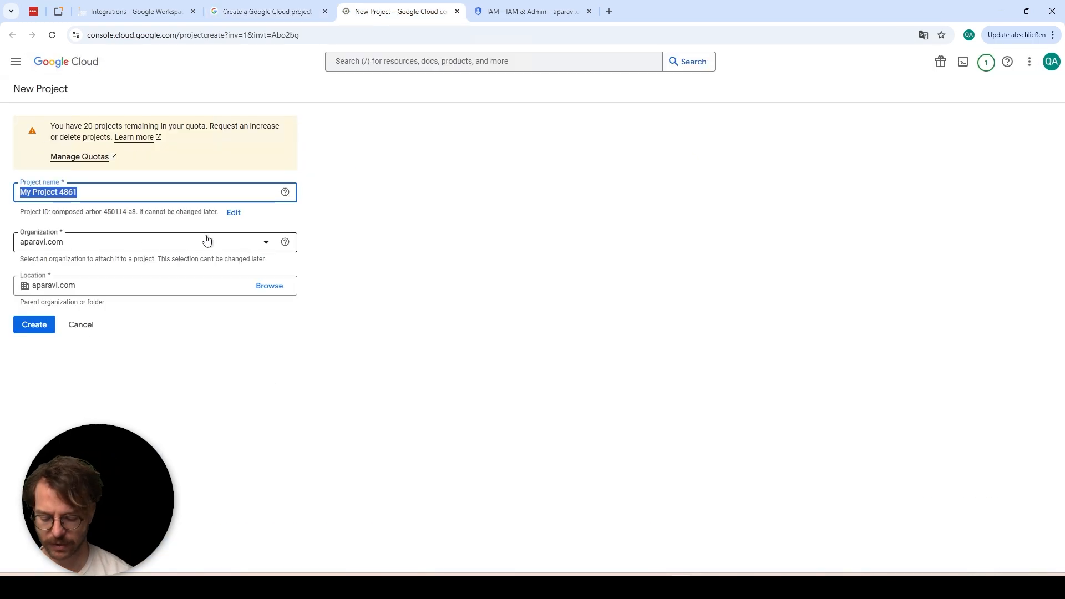
Create the project 'GConnect', then close the project guide and return to the integration article
text(GConnect)
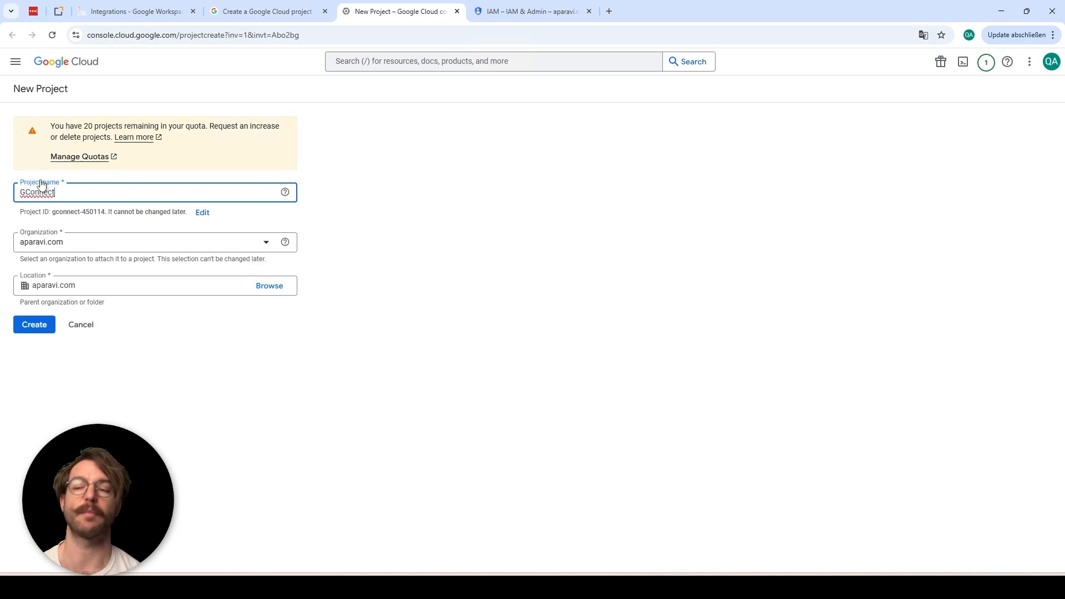
click(33, 328)
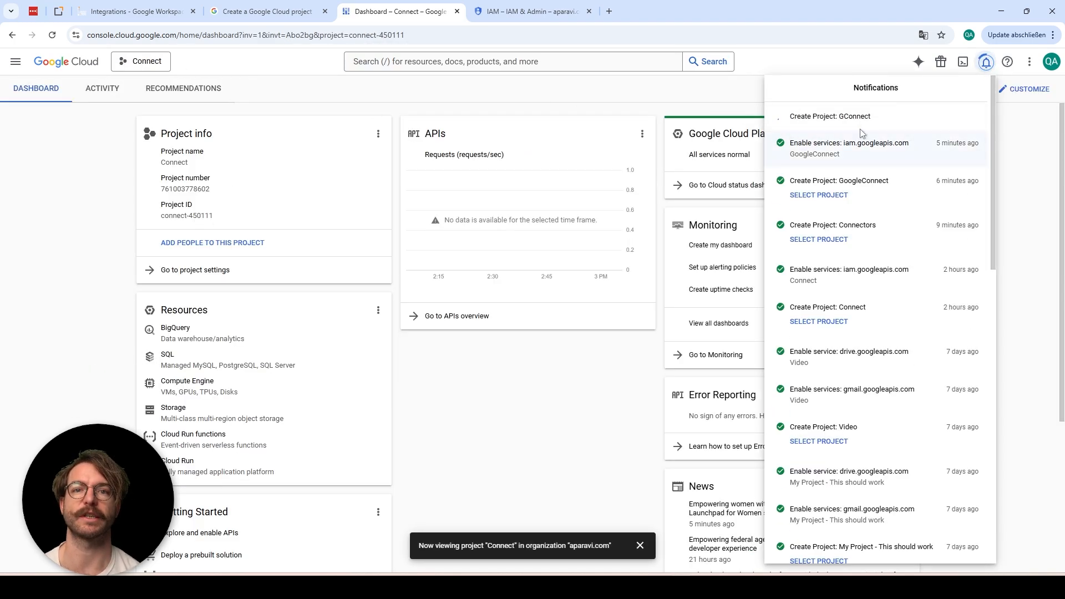
click(325, 12)
click(142, 9)
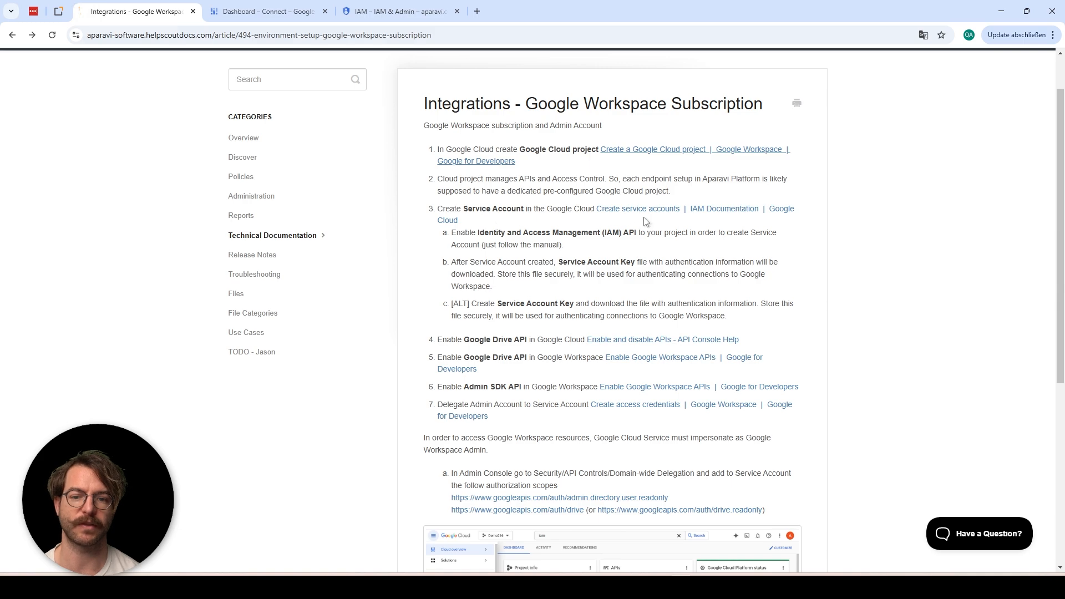
Open the 'Create service accounts' guide in a new tab
right_click(668, 211)
click(688, 221)
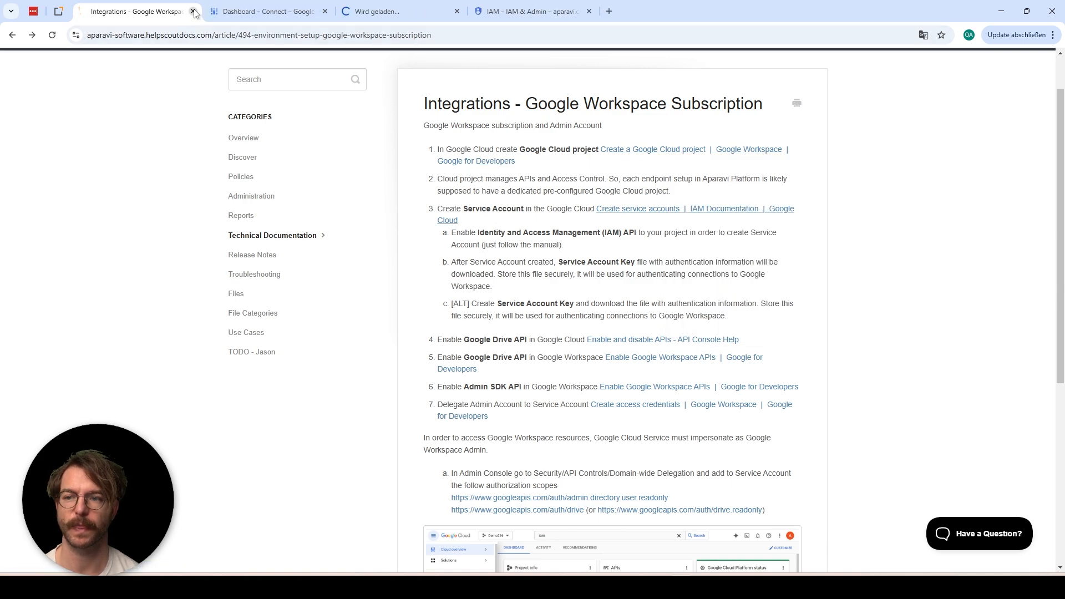
click(388, 11)
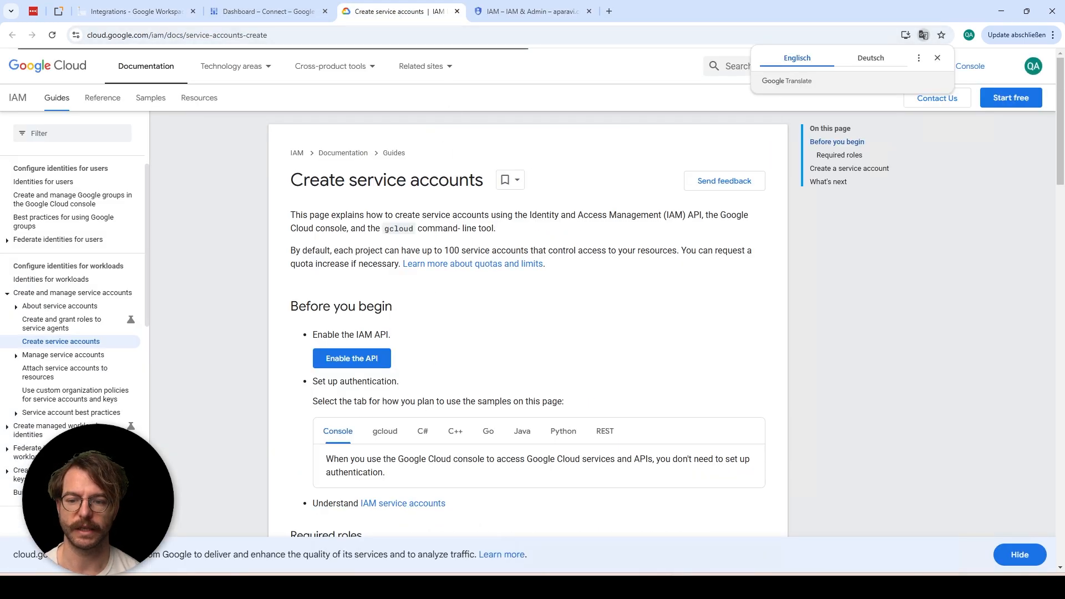
Enable the Identity and Access Management (IAM) API for project gconnect-450114
click(371, 365)
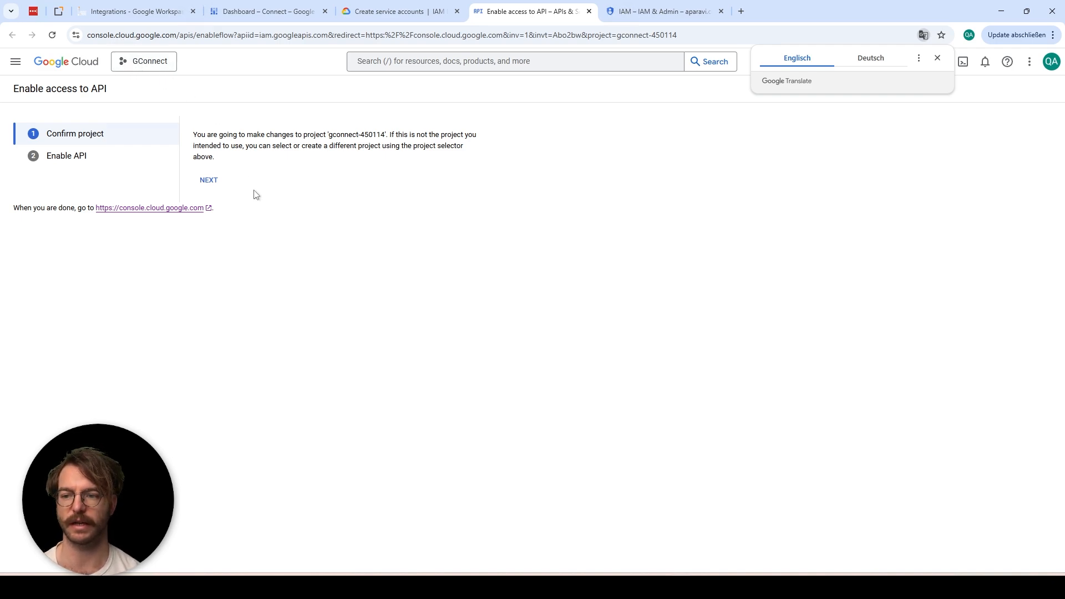
click(210, 182)
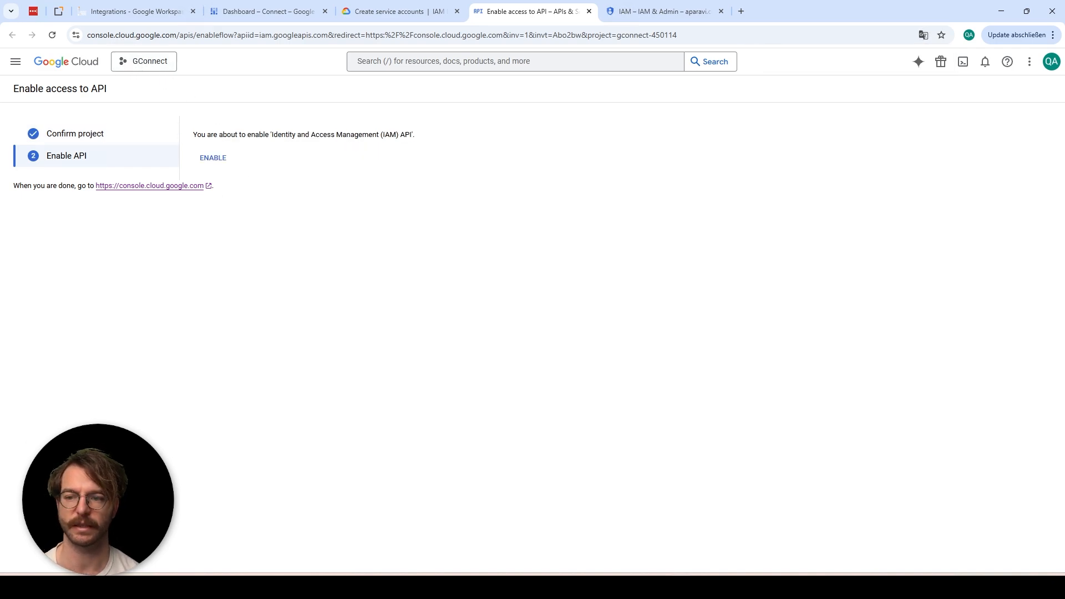
click(219, 161)
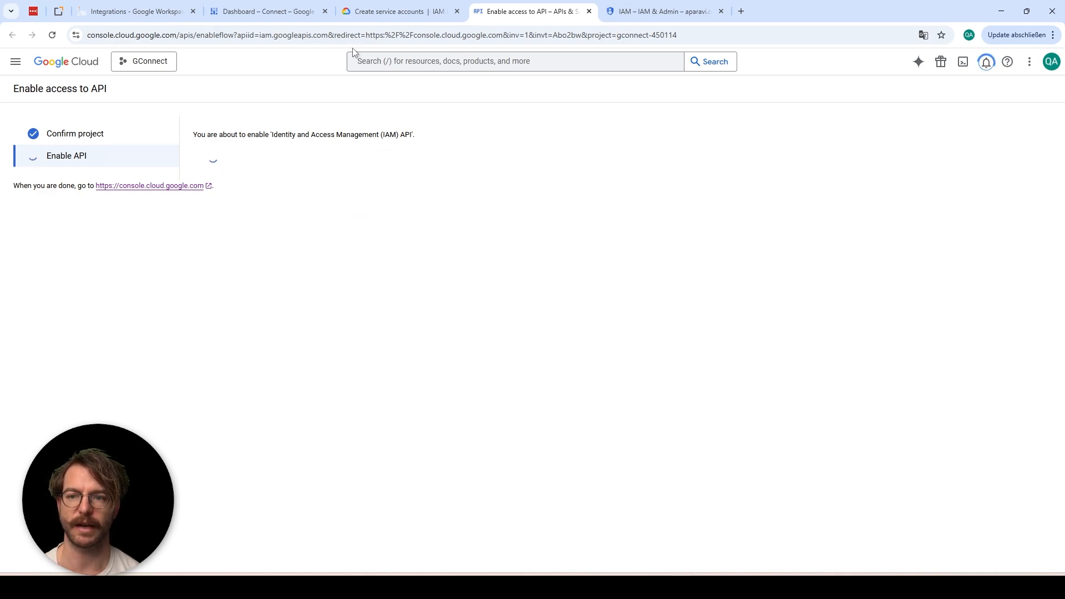
click(396, 13)
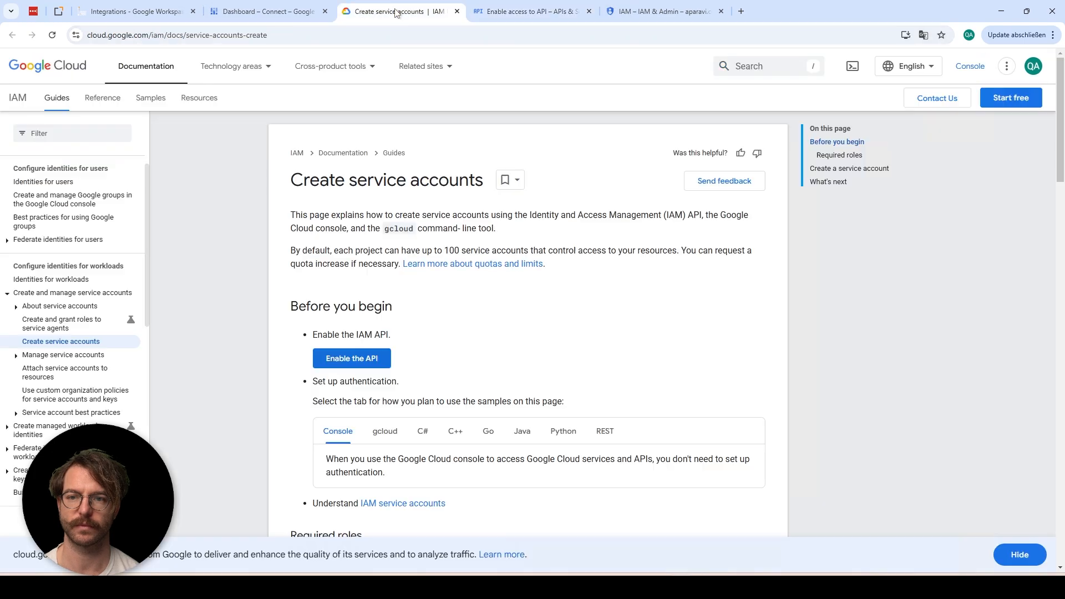
Open the Google Cloud 'Create service account' page in a new tab from the guide
scroll(537, 331, down, 9)
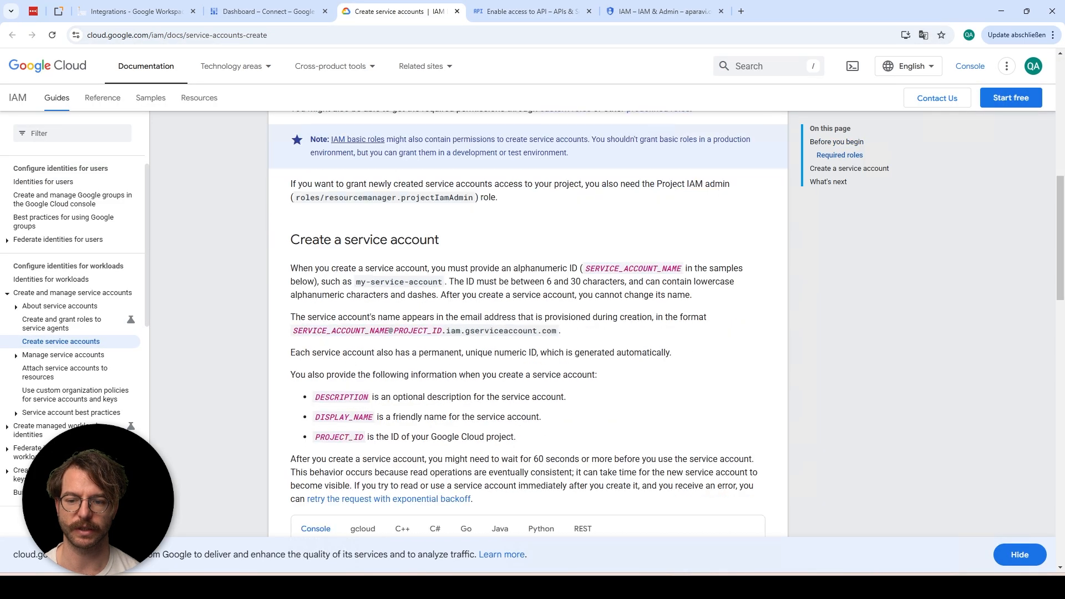
scroll(452, 263, down, 3)
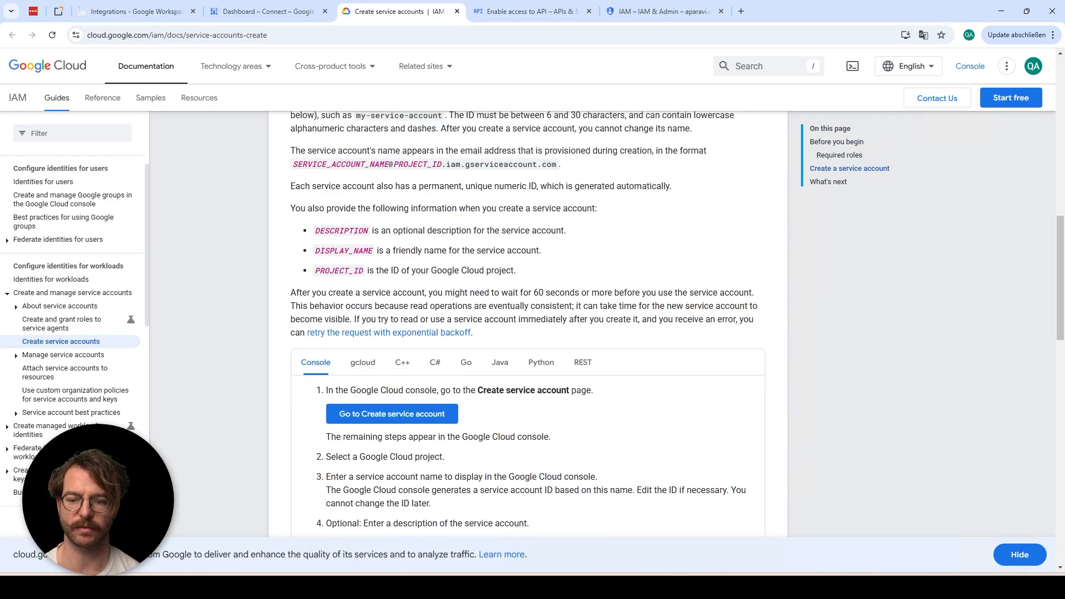
right_click(410, 416)
click(433, 428)
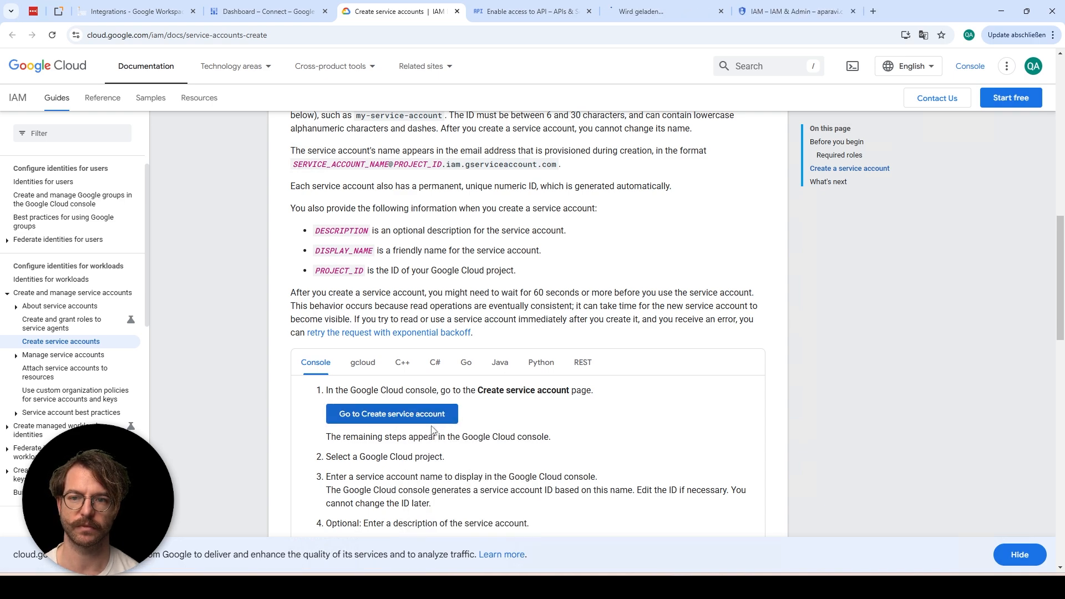
click(633, 14)
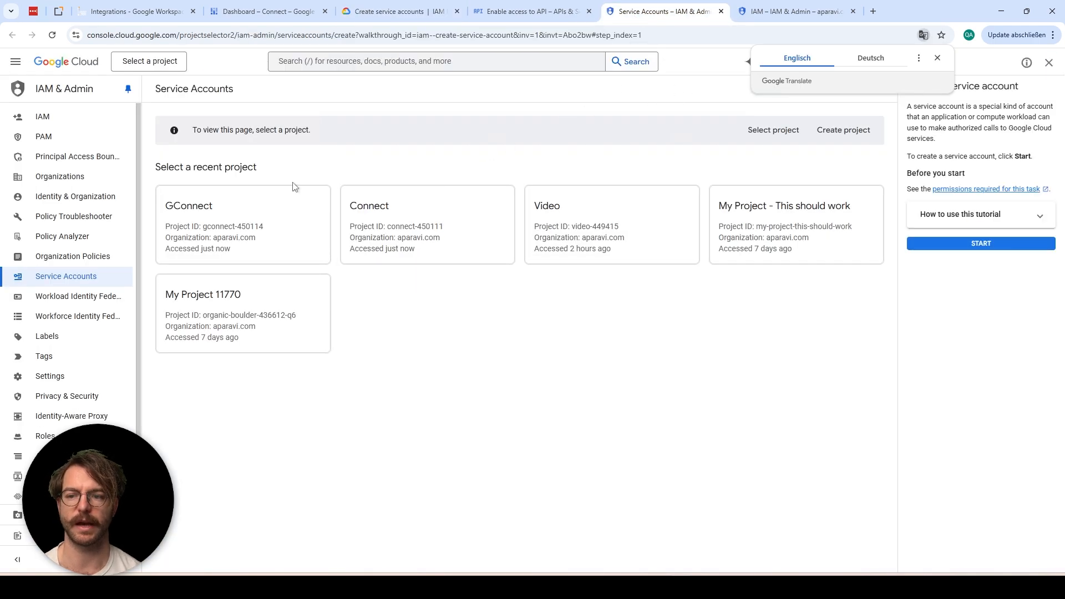
Create the service account 'GconnectService' in the GConnect project
click(263, 230)
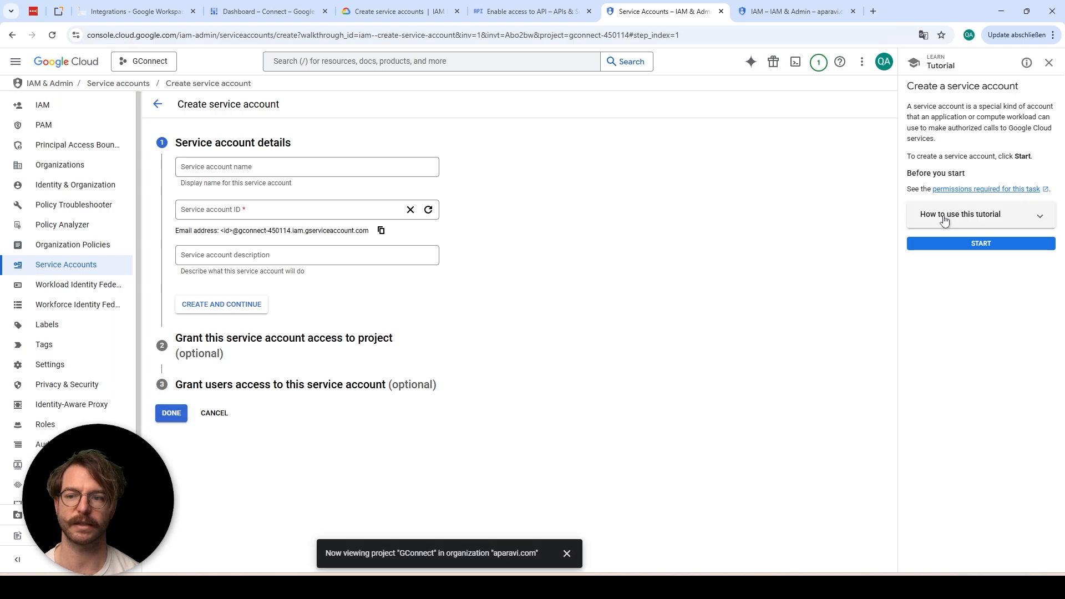
click(364, 165)
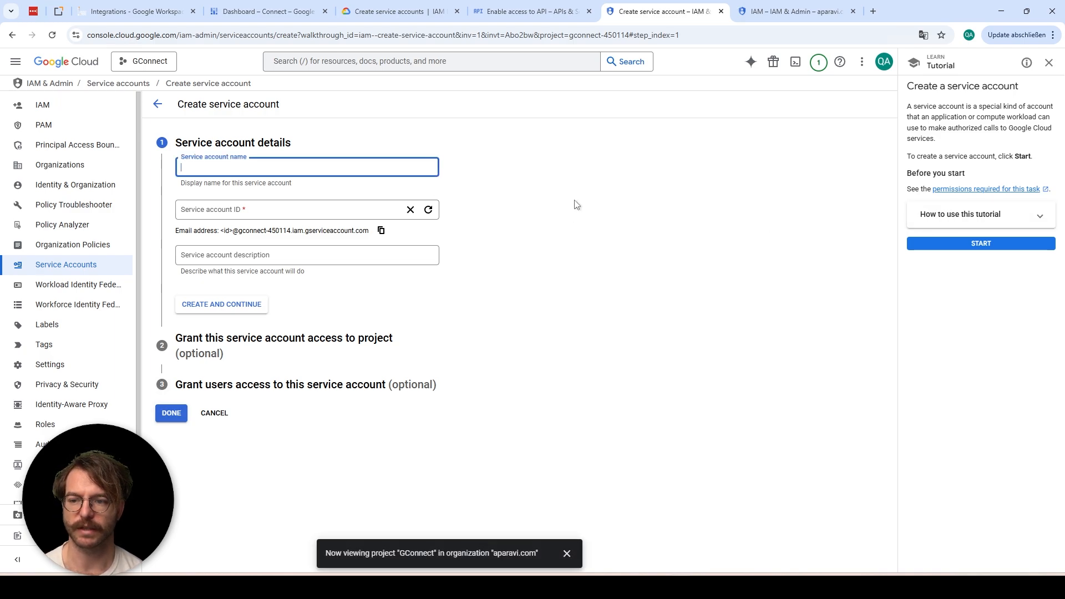
text(Gconne)
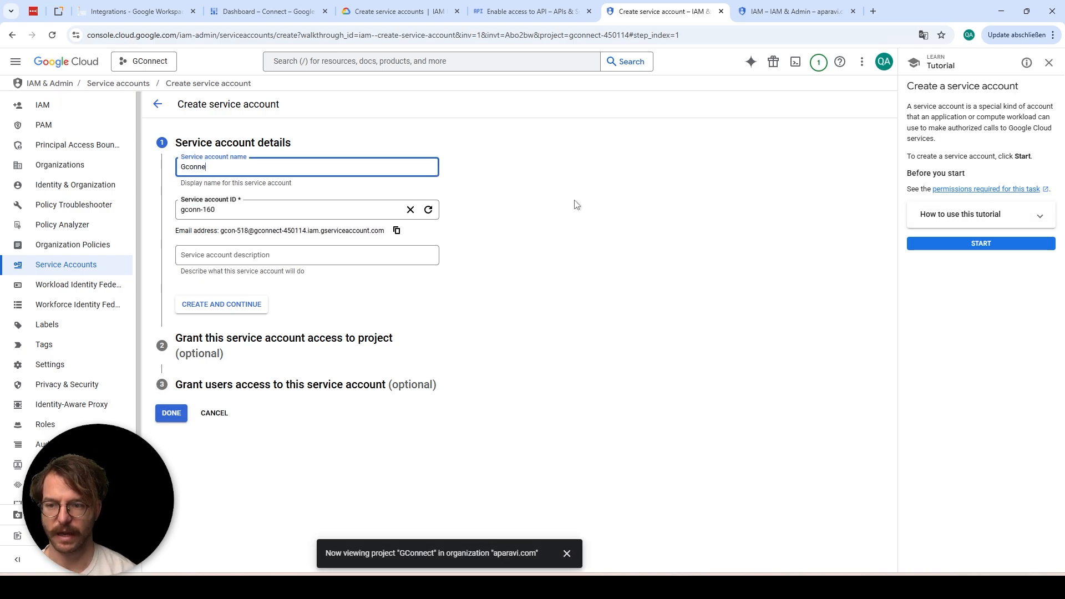
text(ctService)
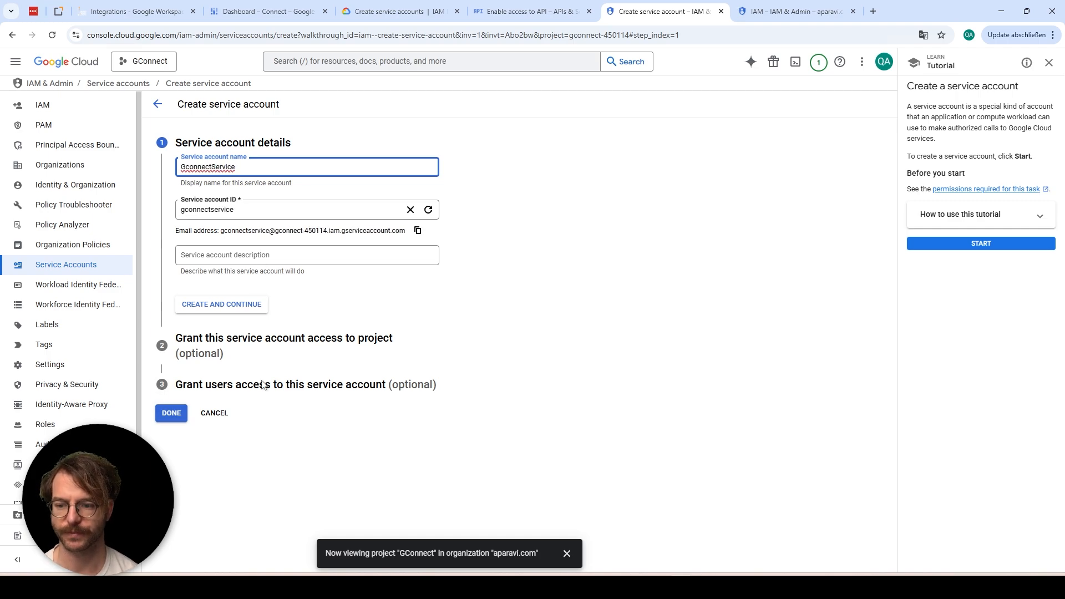
click(172, 413)
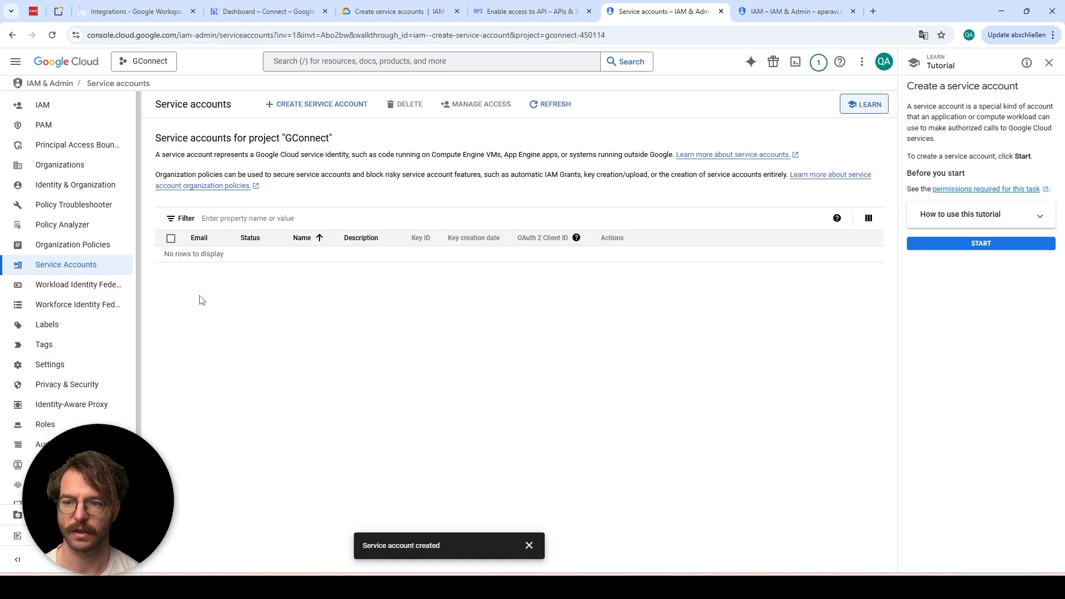